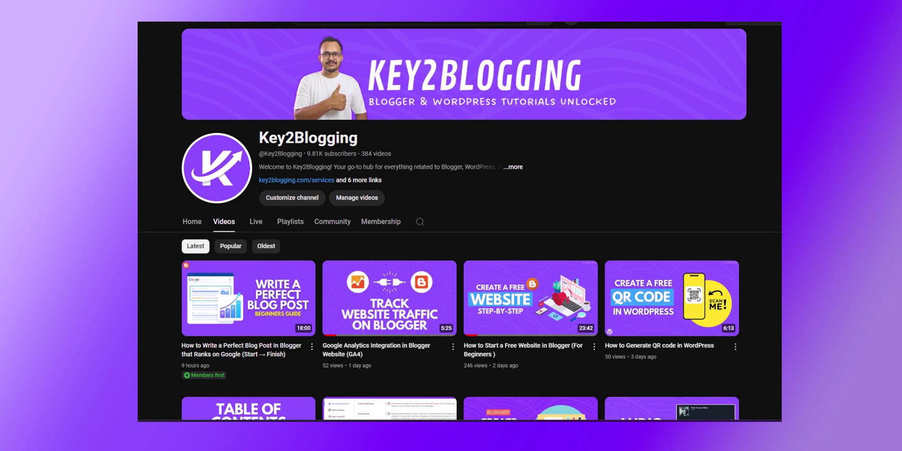
- Scroll down through the Key2Blogging channel's Videos grid
scroll(464, 226, down, 1)
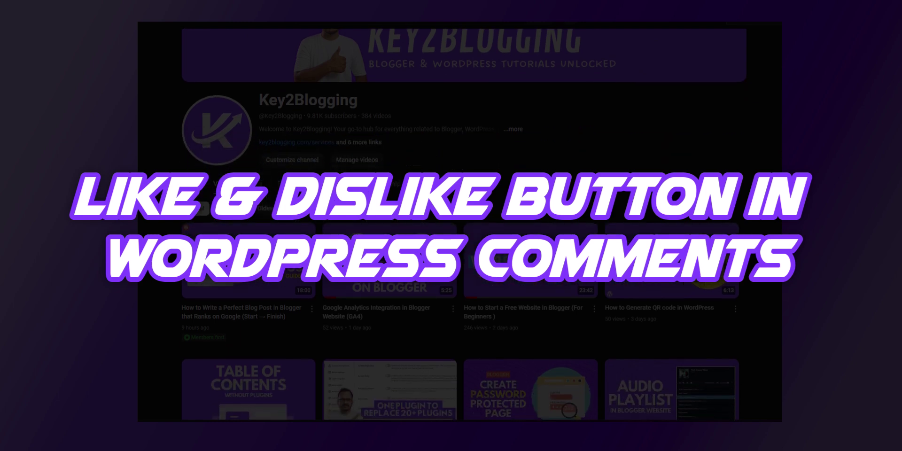
scroll(459, 221, down, 2)
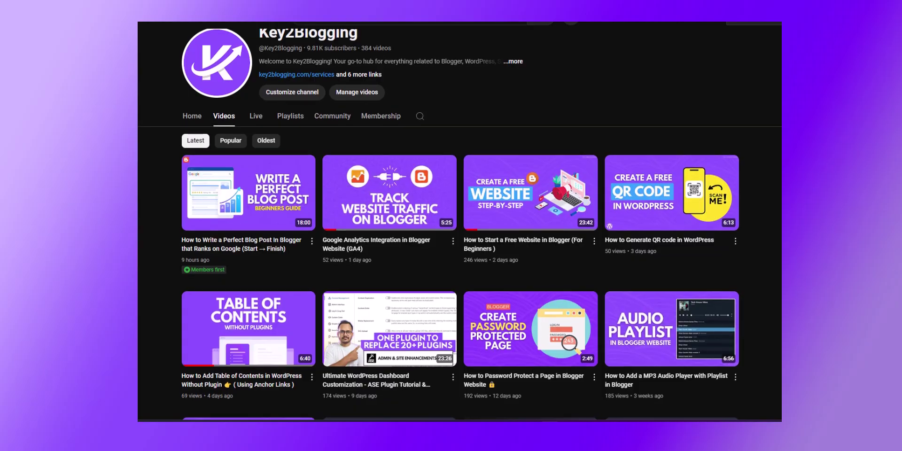
scroll(459, 224, down, 2)
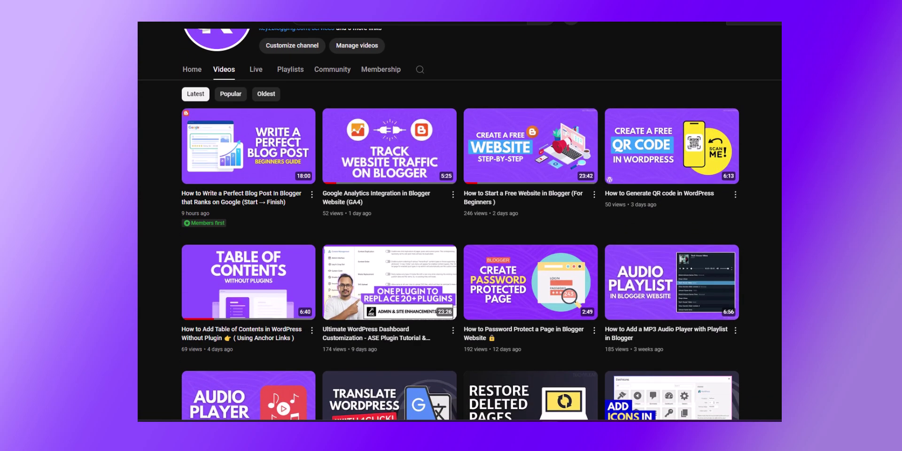
scroll(459, 224, down, 2)
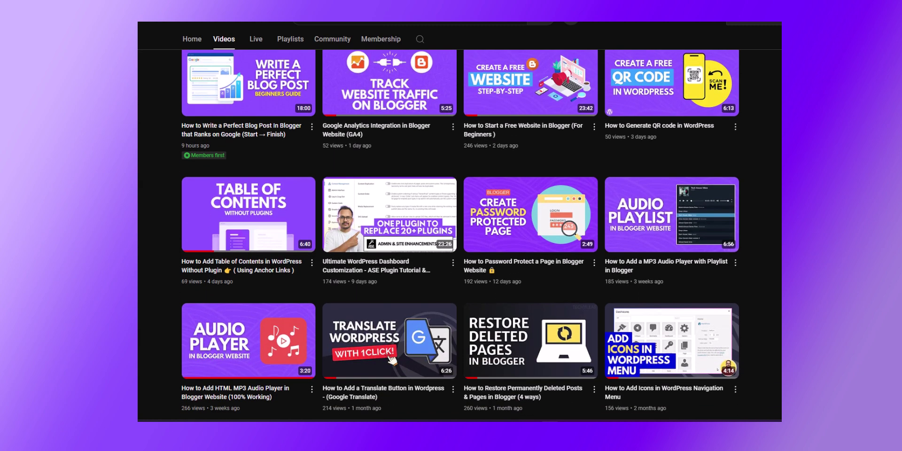
scroll(459, 224, down, 2)
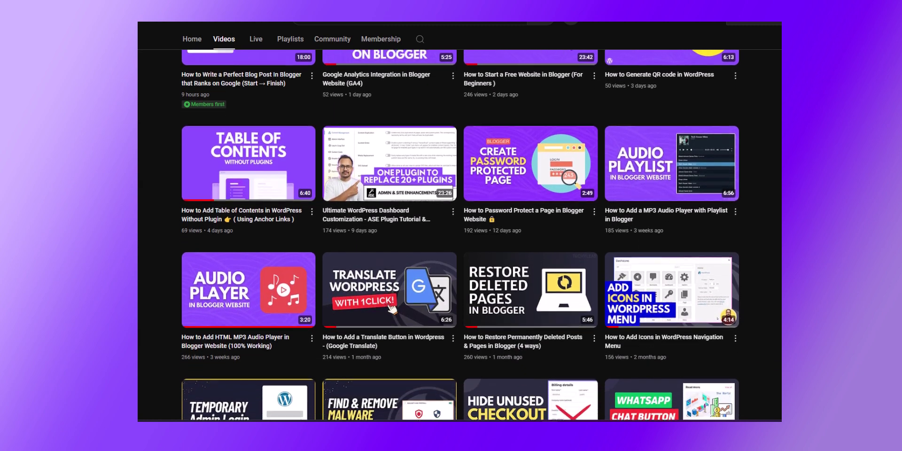
scroll(459, 224, down, 1)
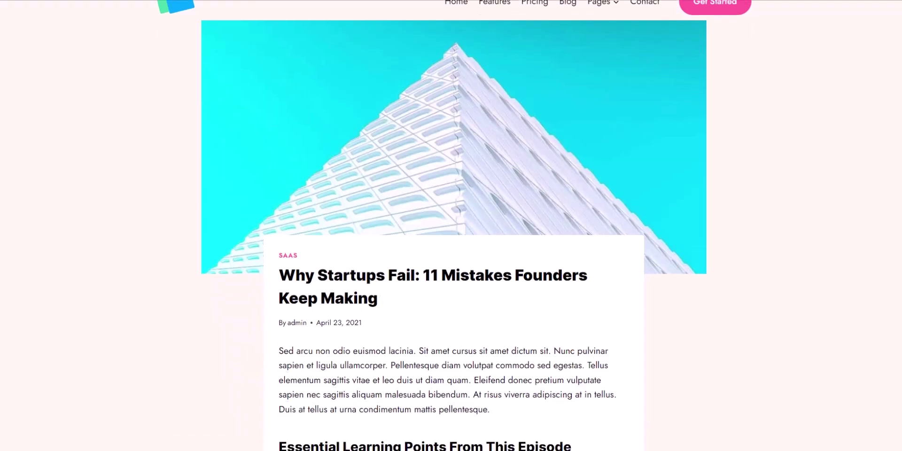
- Like the 'Well Explained.' comment in the 3 Comments section, raising it to 2 likes
scroll(451, 226, down, 20)
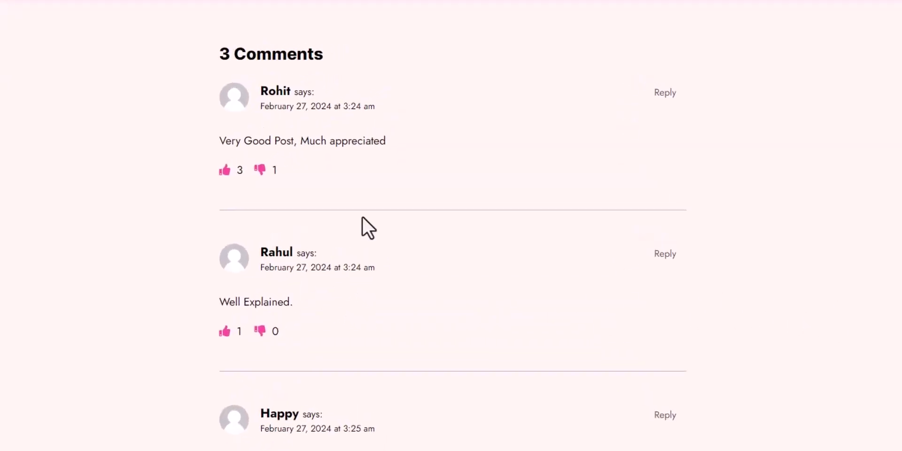
click(226, 331)
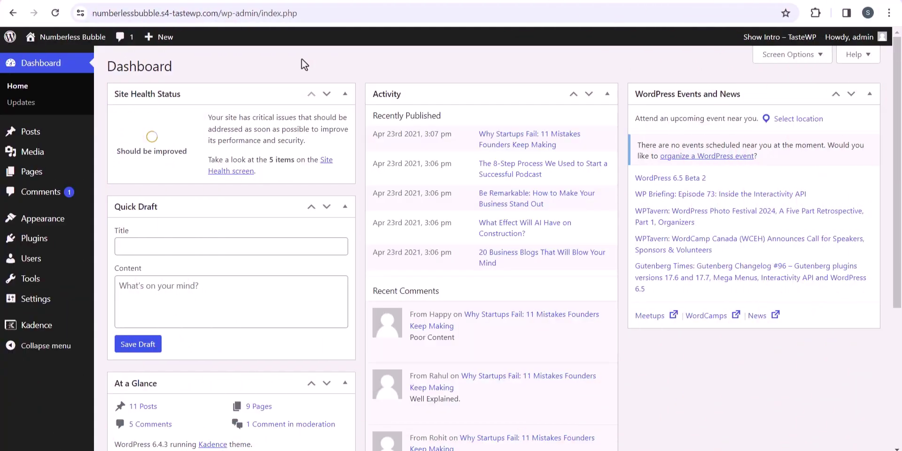
- Search the plugin directory for 'comments like dislike', then install and activate Comments Like Dislike
mouse_move(35, 238)
click(128, 260)
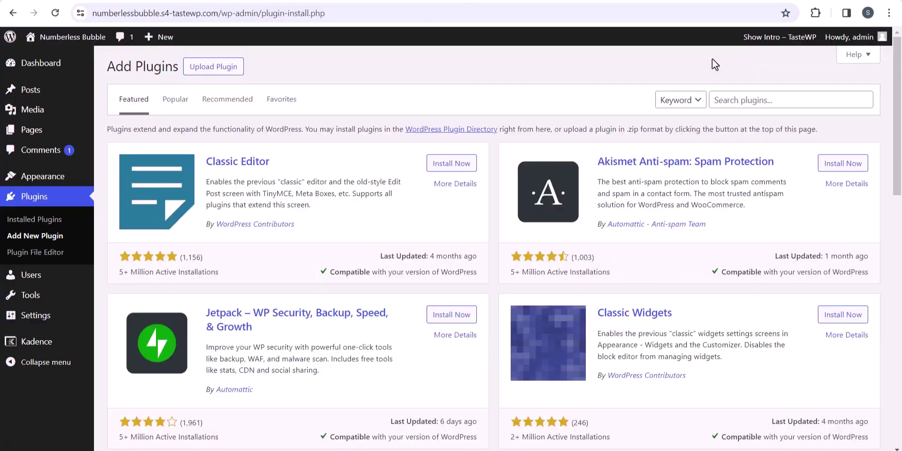
click(735, 98)
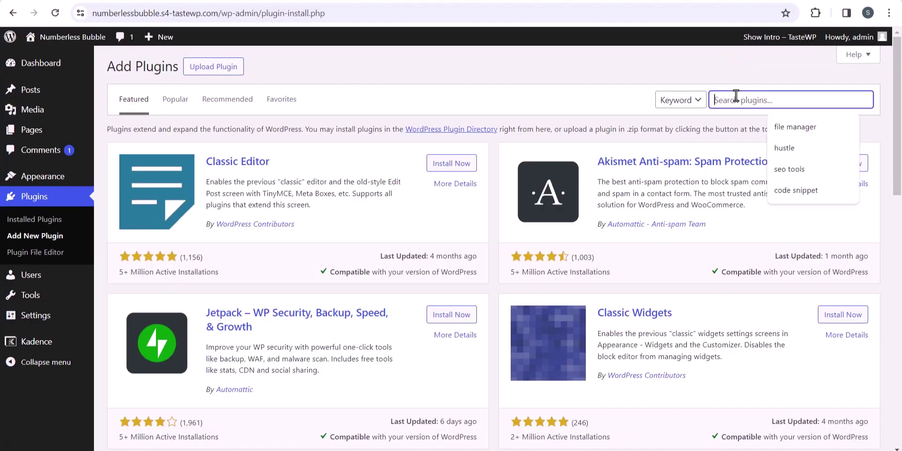
text(comments like dislike)
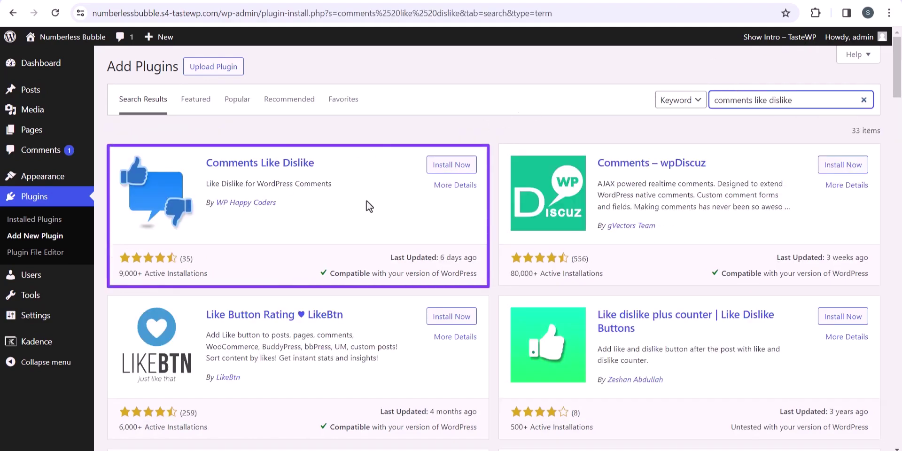
click(448, 165)
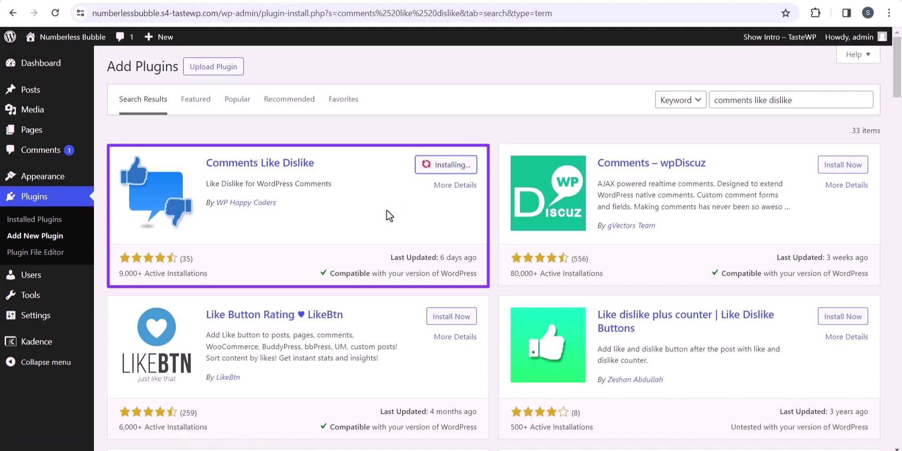
click(466, 165)
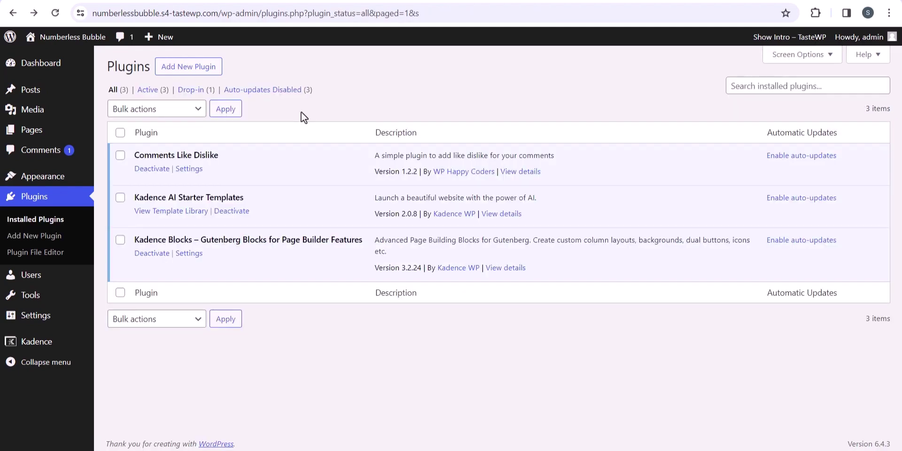
mouse_move(47, 151)
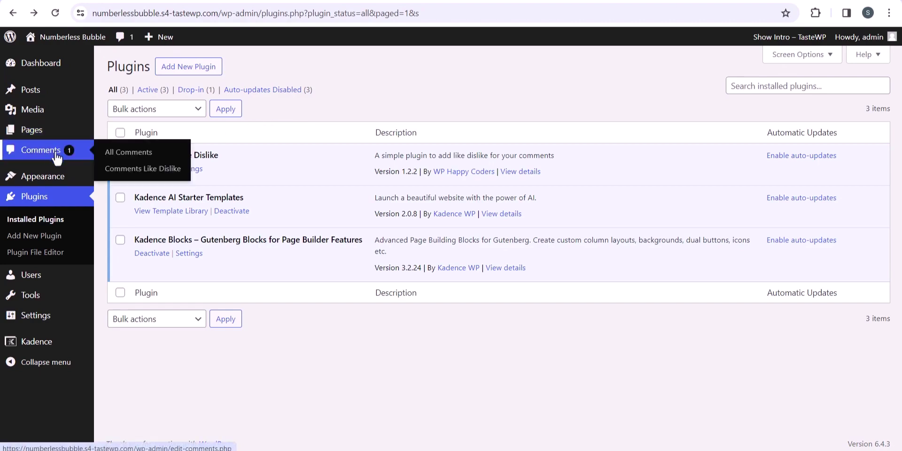
- Open the Comments Like Dislike settings and leave the Status checkbox enabled
click(141, 170)
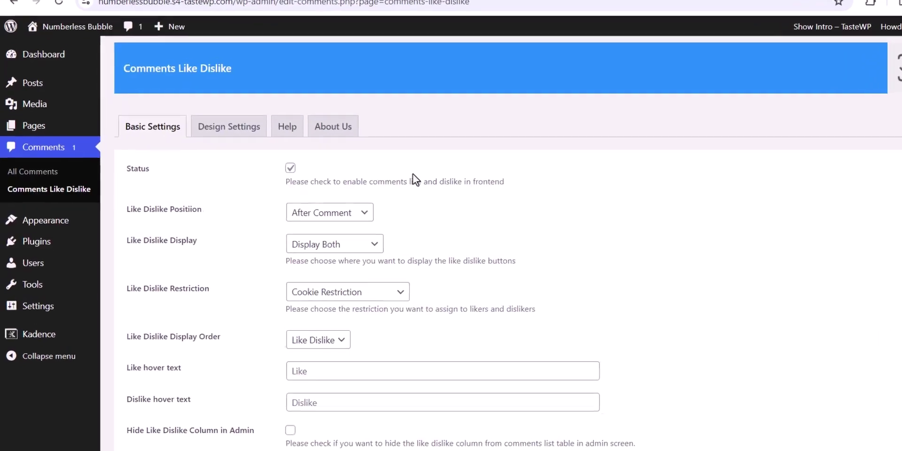
click(317, 166)
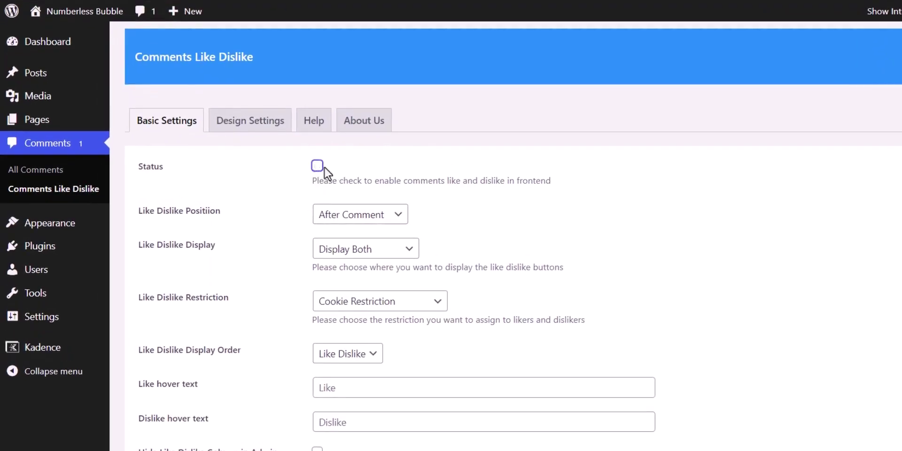
click(317, 167)
scroll(517, 169, down, 3)
scroll(336, 196, up, 3)
- Keep the position at After Comment and the display option at Display Both
click(385, 216)
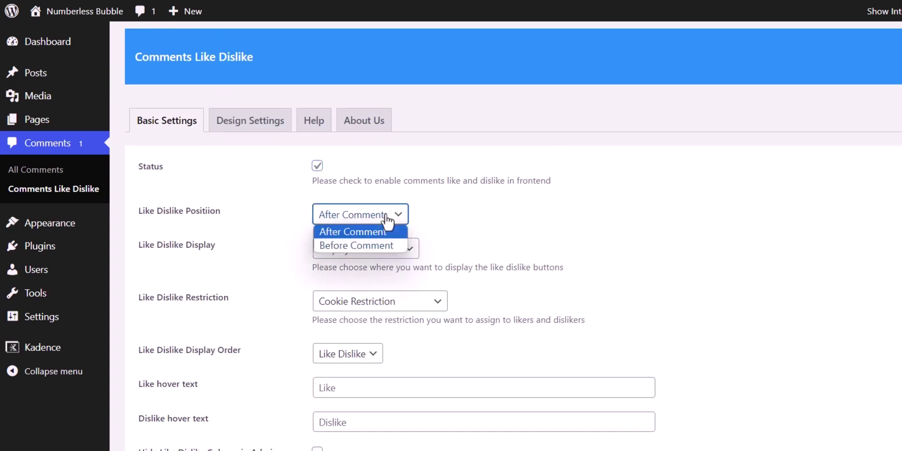
click(456, 225)
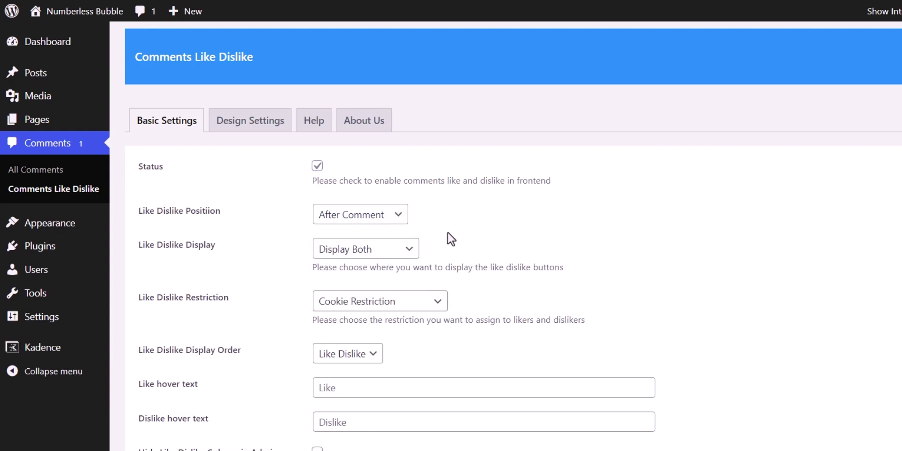
click(392, 254)
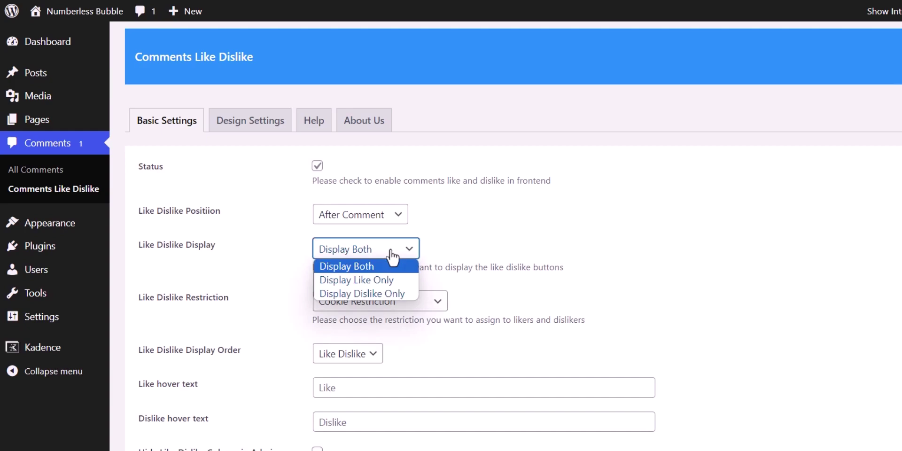
click(458, 239)
scroll(451, 254, down, 3)
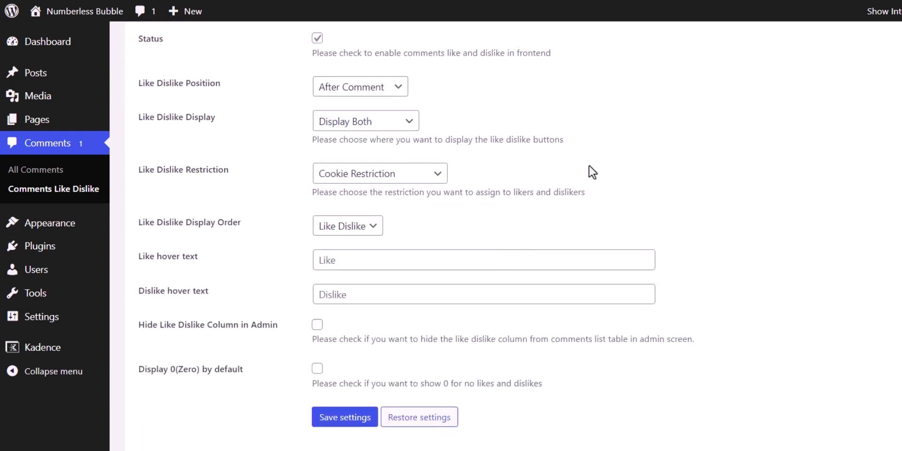
- Keep Cookie Restriction as the like/dislike restriction and save the settings
click(394, 175)
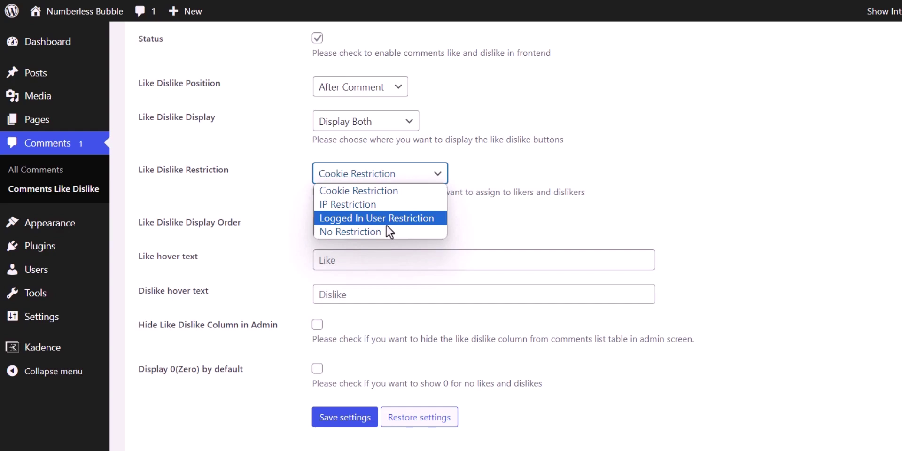
click(404, 186)
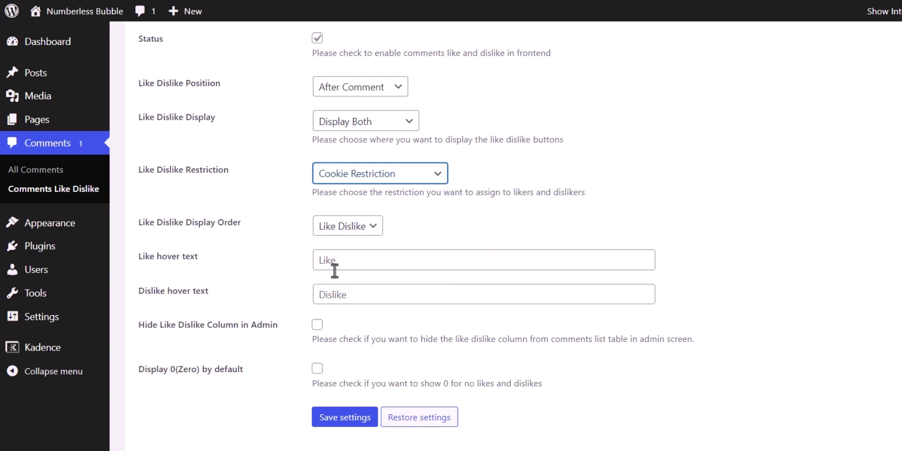
click(340, 418)
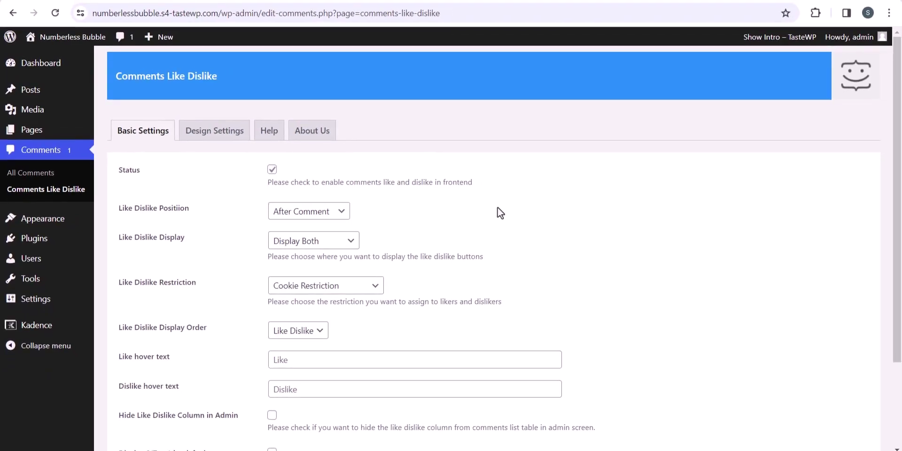
- View the 'Why Startups Fail' post on the live site from All Posts
click(56, 89)
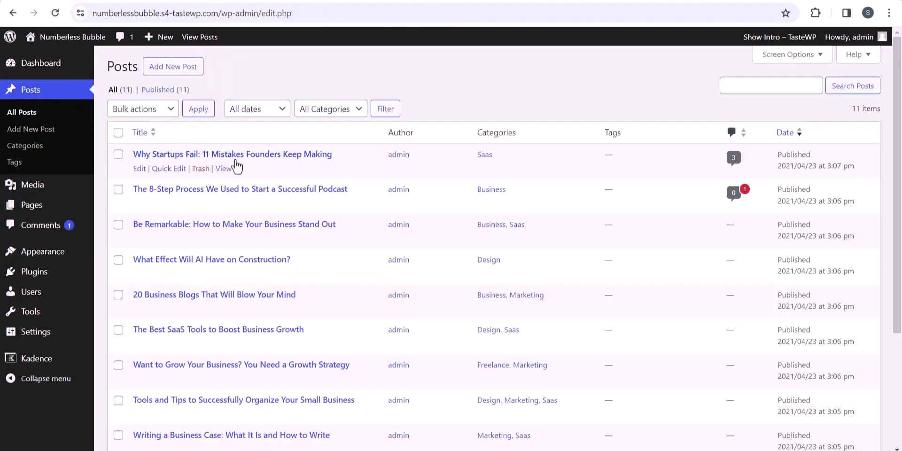
click(224, 170)
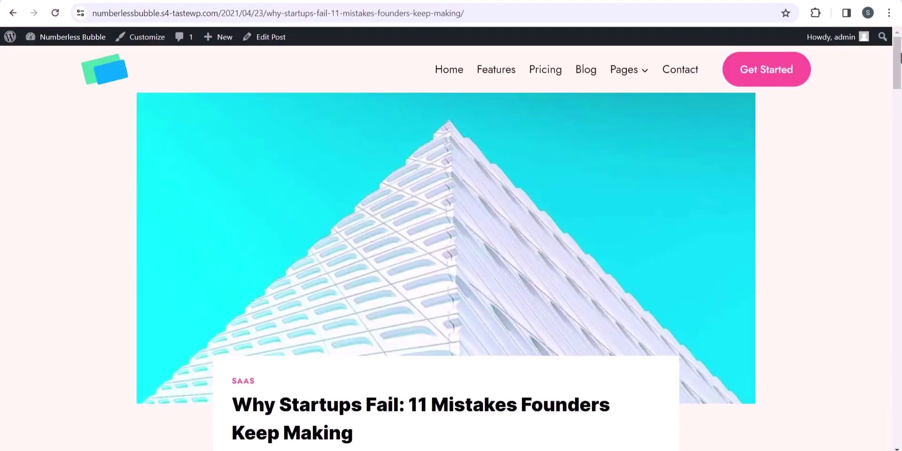
drag(899, 58, 899, 330)
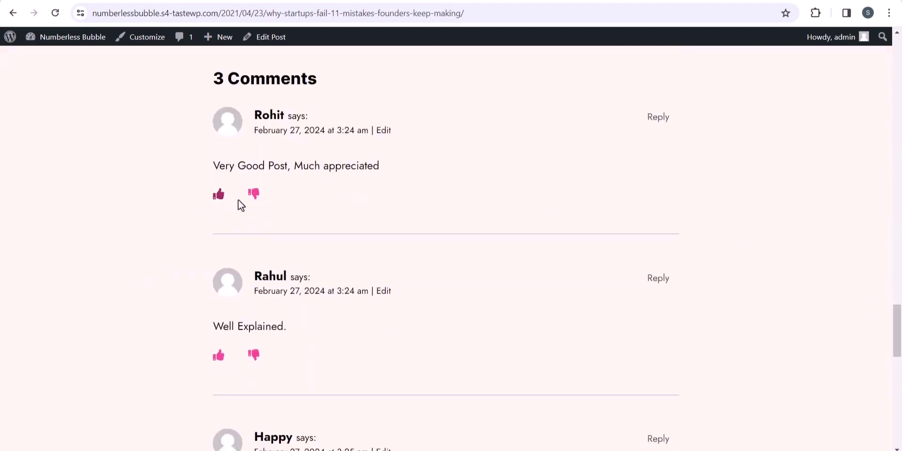
scroll(437, 296, down, 4)
scroll(451, 292, up, 4)
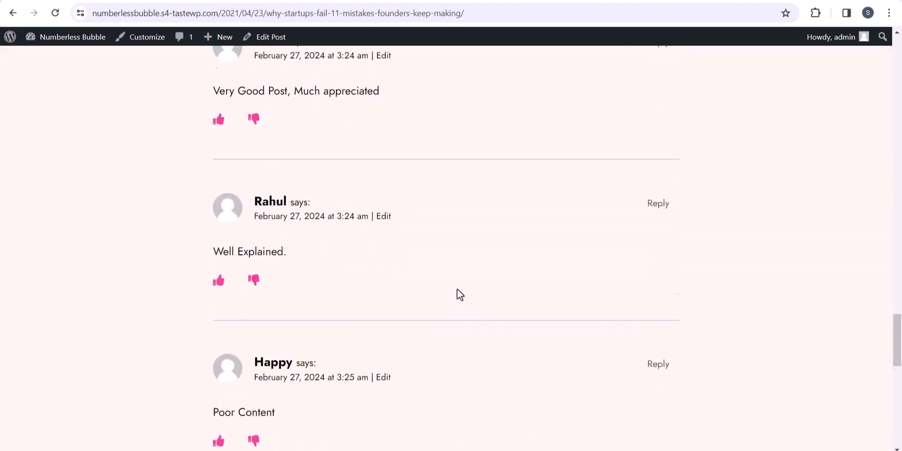
- Like the 'Very Good Post' and 'Well Explained.' comments, and dislike 'Poor Content'
click(218, 195)
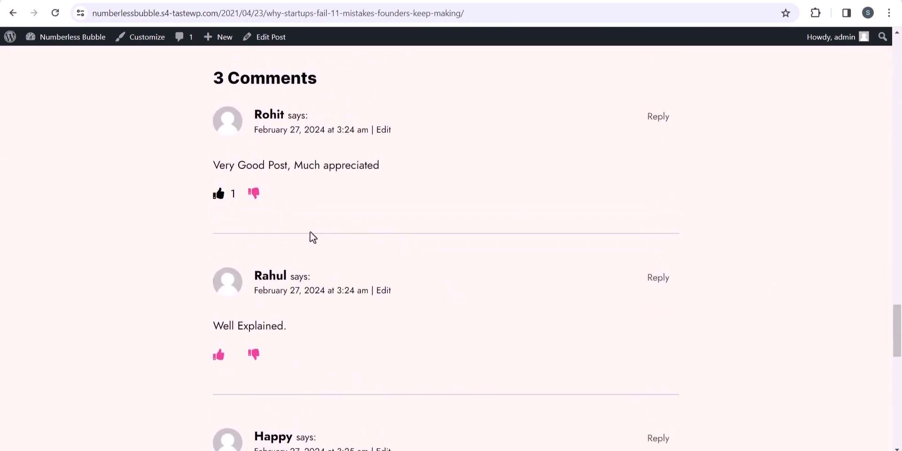
click(219, 356)
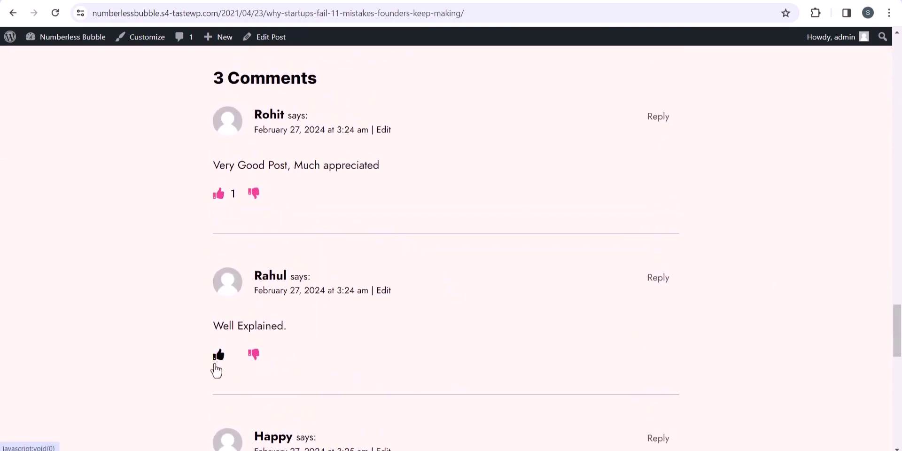
scroll(324, 341, down, 1)
scroll(324, 340, down, 4)
click(257, 290)
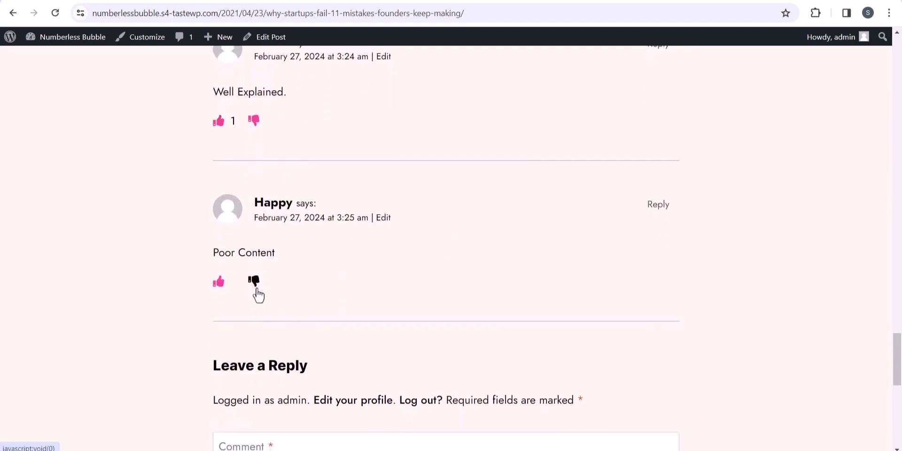
- Copy the post URL and open it in a Chrome Incognito window
scroll(456, 279, up, 17)
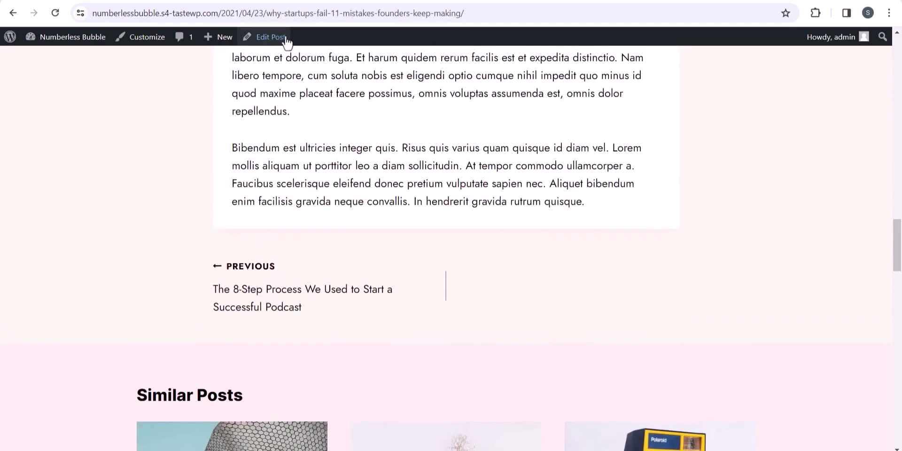
click(298, 11)
key(ctrl+c)
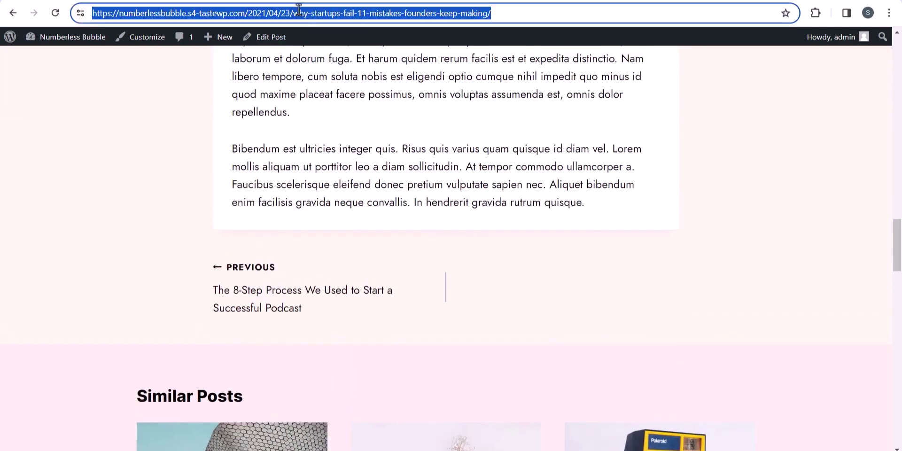
click(888, 13)
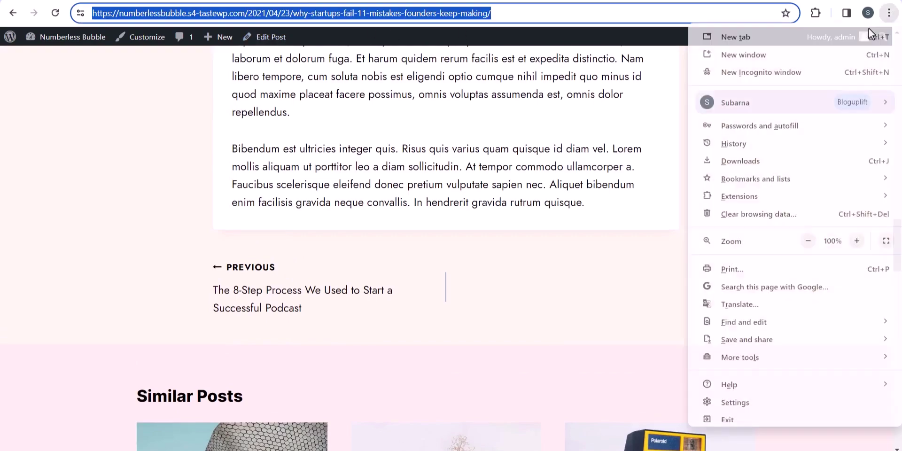
click(784, 75)
key(ctrl+v)
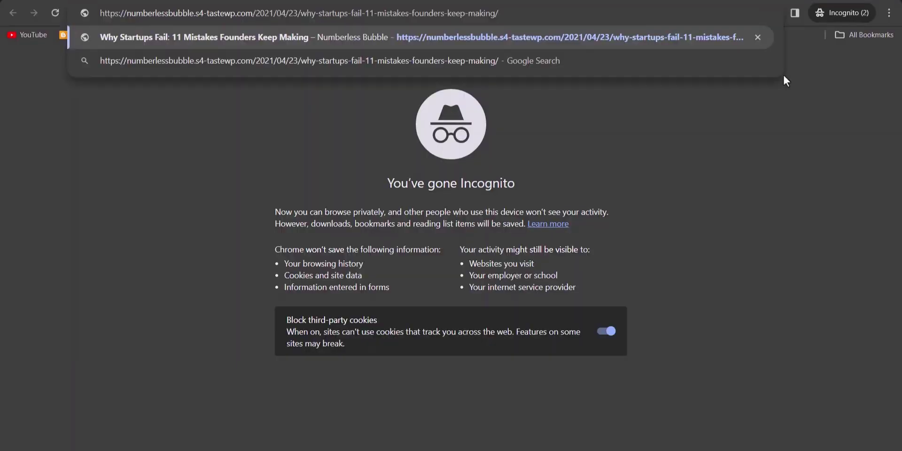
key(Return)
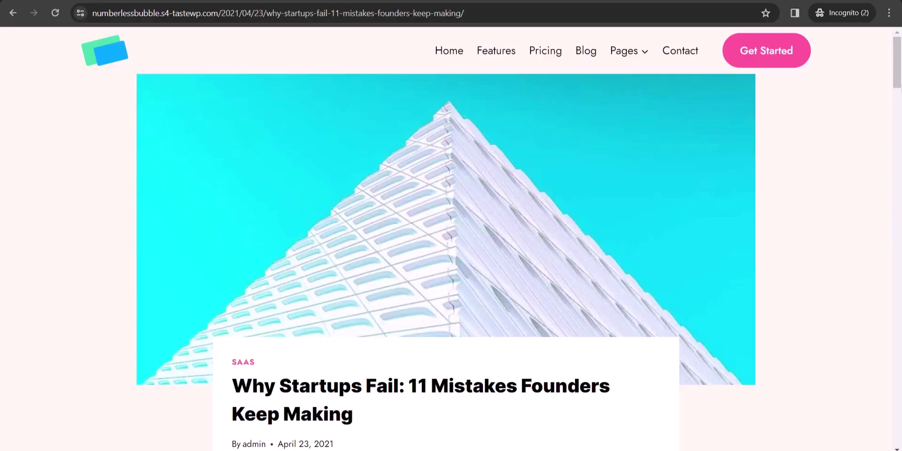
drag(897, 70, 899, 340)
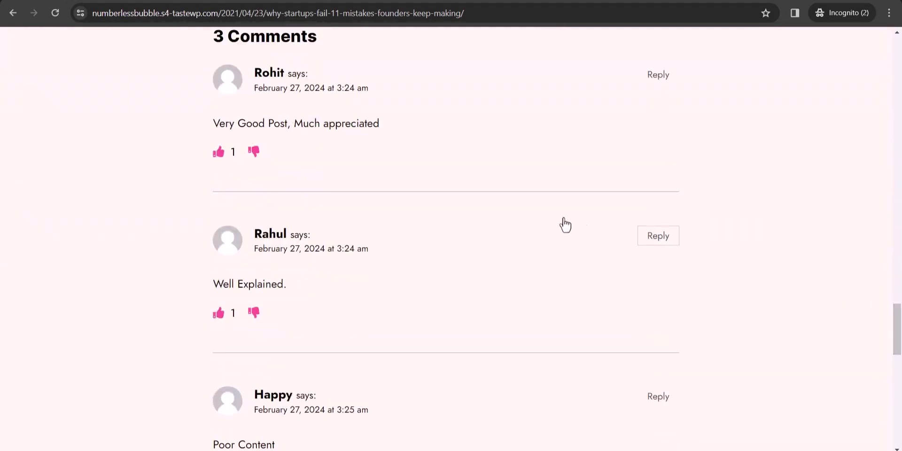
- Dislike three comments from the private window, then reload the post to check the votes
click(256, 156)
click(254, 313)
scroll(385, 305, down, 3)
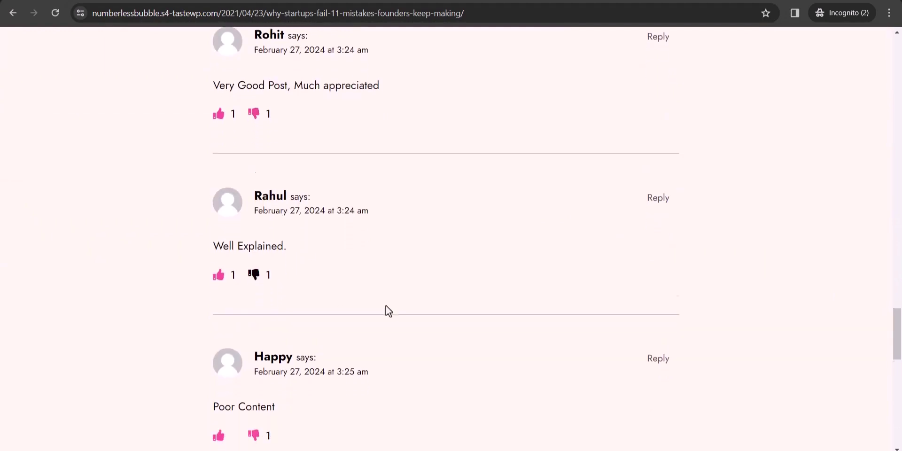
click(253, 357)
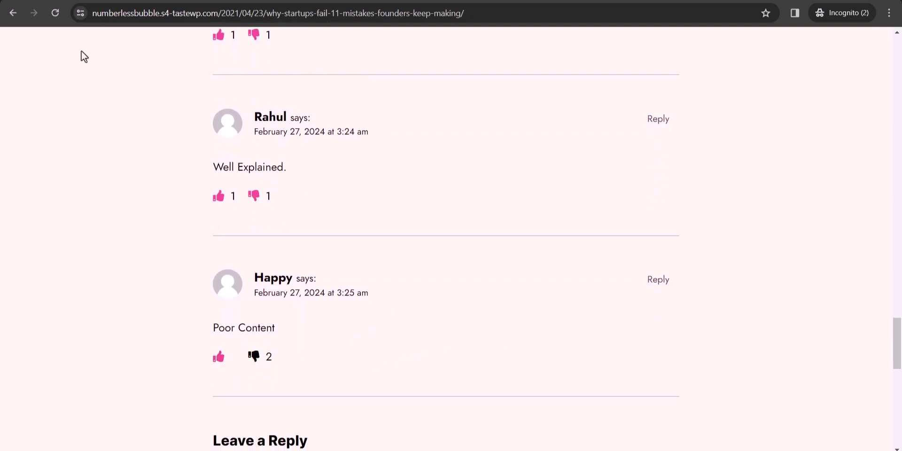
click(60, 16)
- Withdraw the dislikes and toggle votes on the 'Very Good Post' comment, ending disliked
click(253, 196)
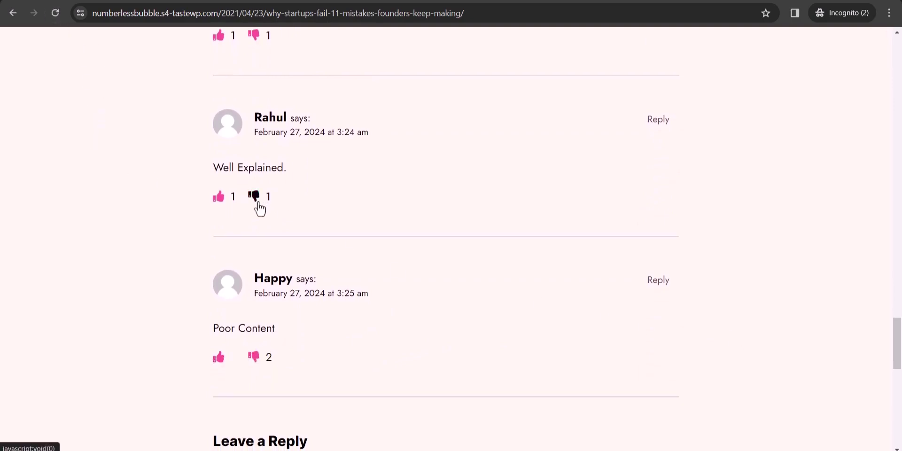
click(260, 360)
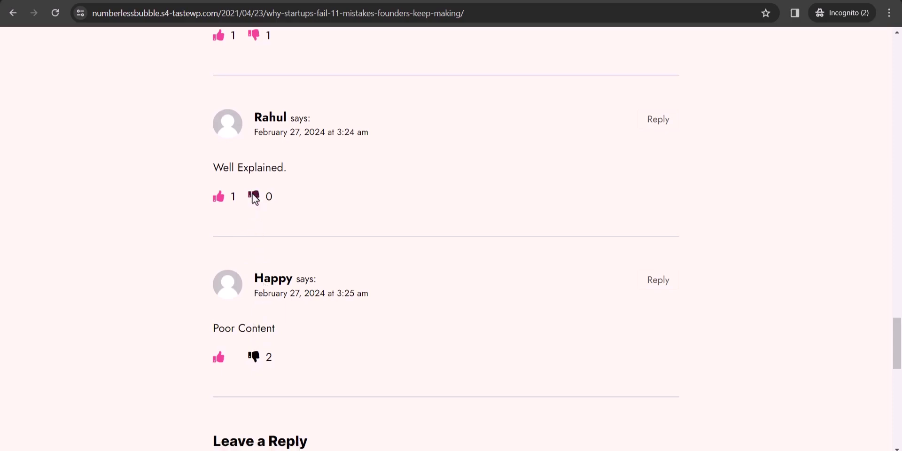
scroll(344, 201, up, 4)
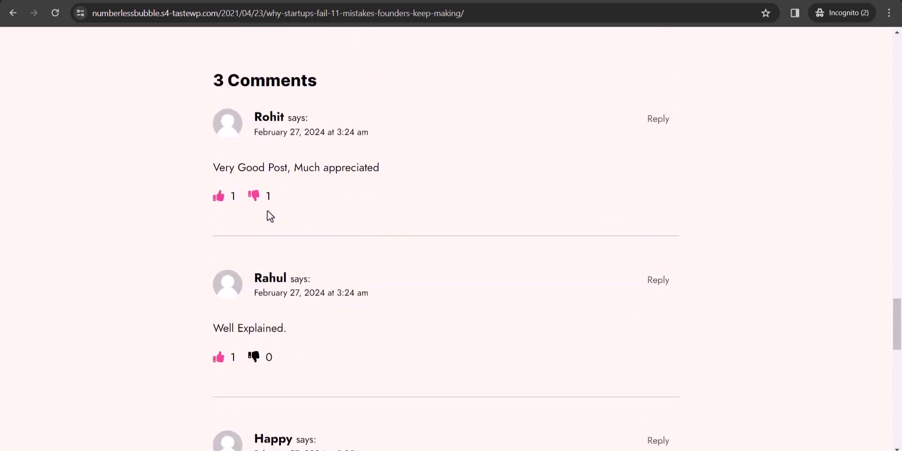
click(254, 202)
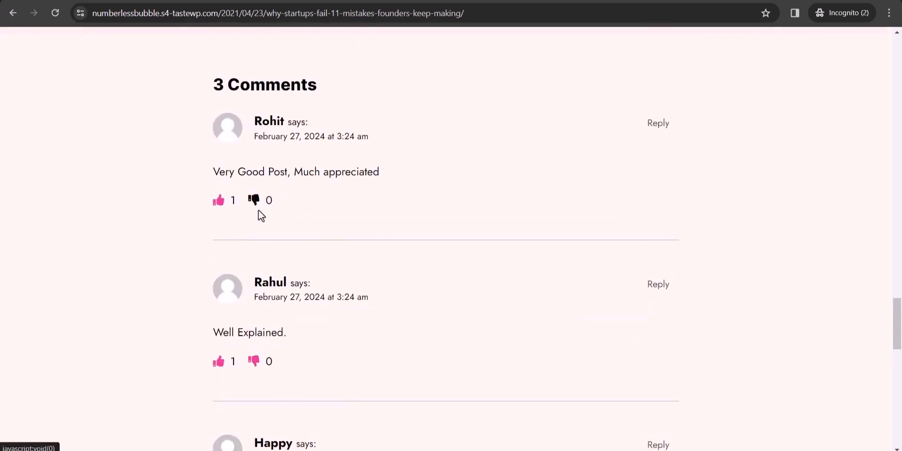
click(221, 204)
click(255, 205)
click(255, 206)
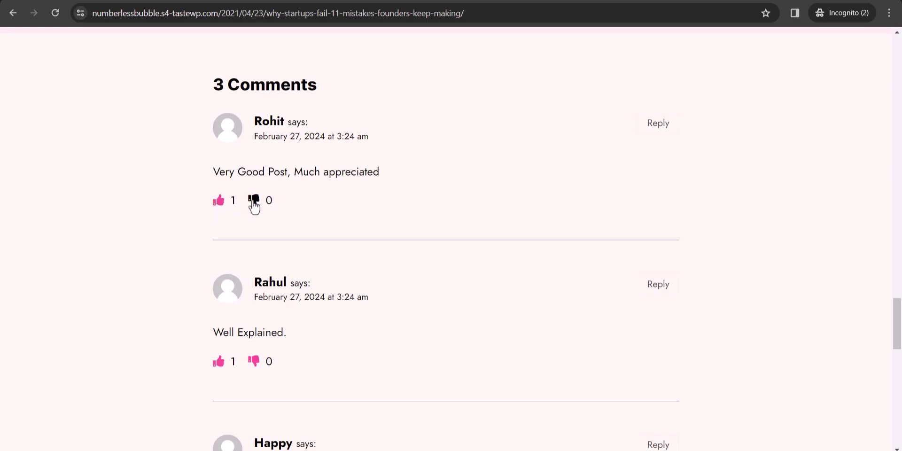
click(254, 206)
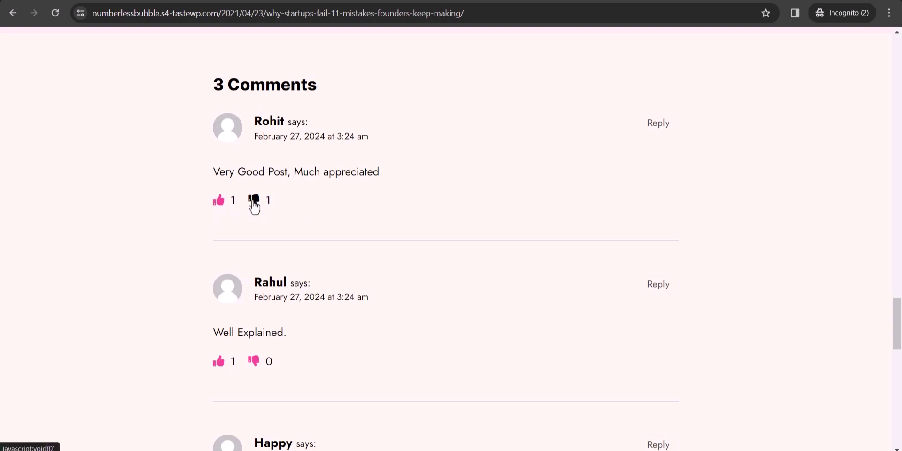
click(254, 205)
click(254, 206)
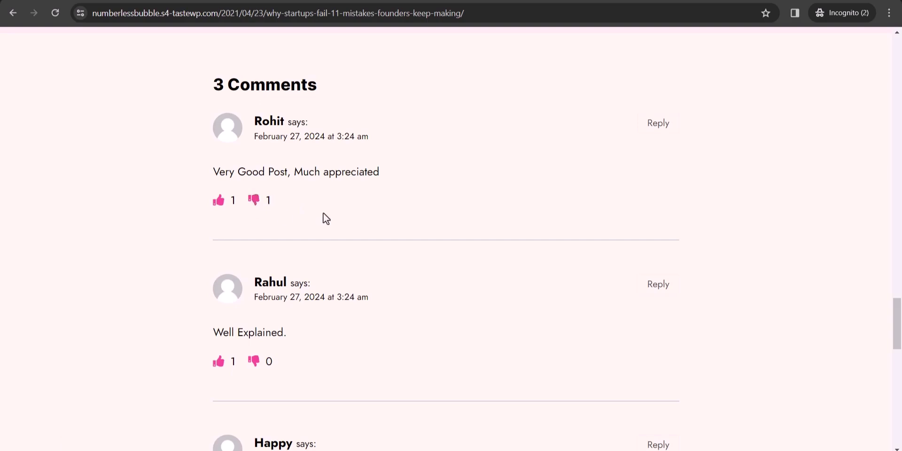
- Return to the logged-in admin window and open the Comments Like Dislike settings
key(alt+Tab)
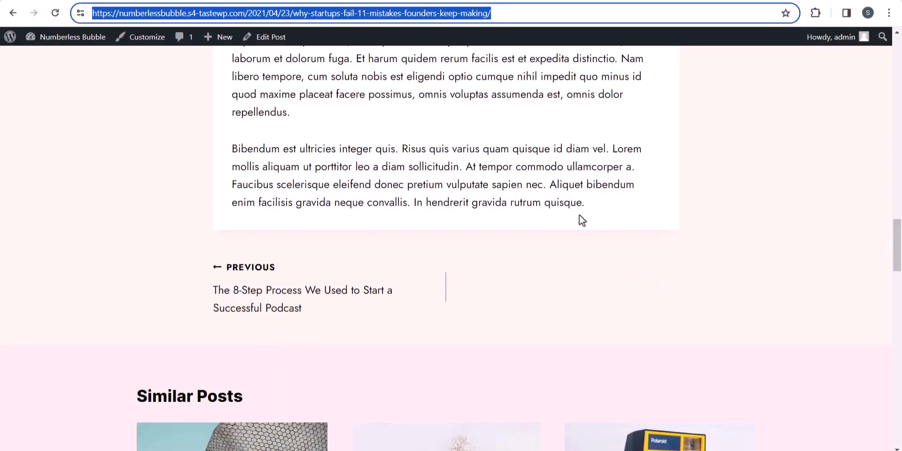
click(106, 230)
mouse_move(65, 38)
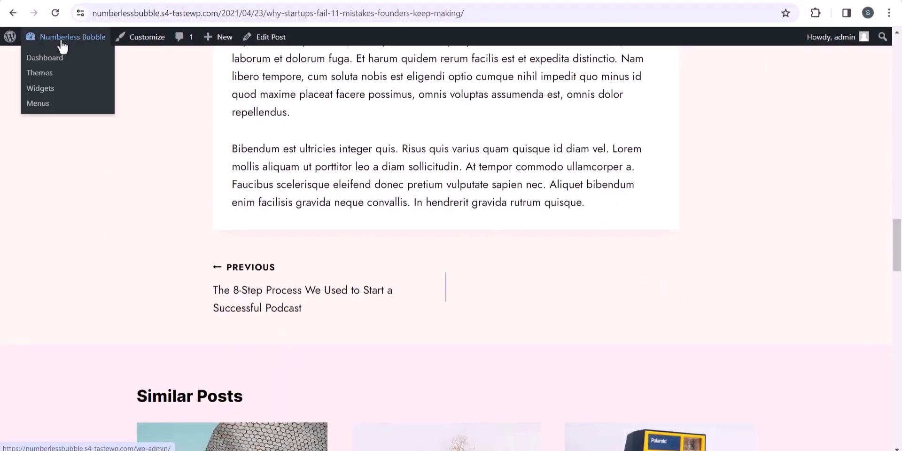
click(69, 64)
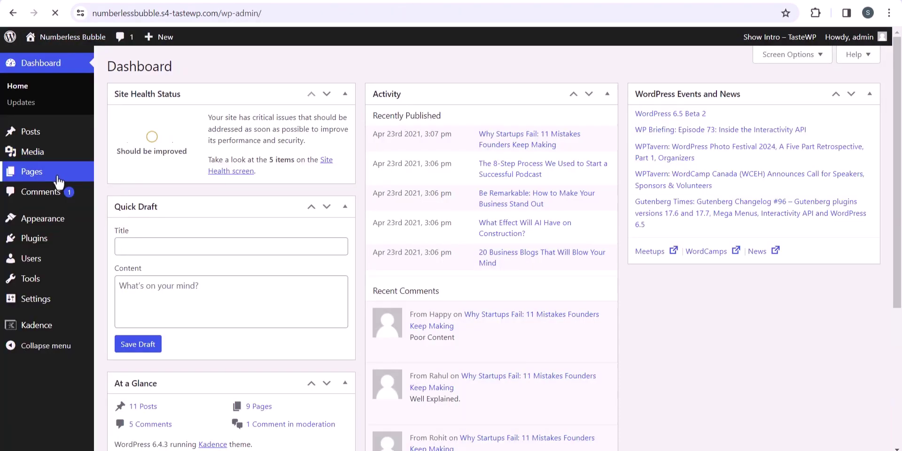
mouse_move(58, 198)
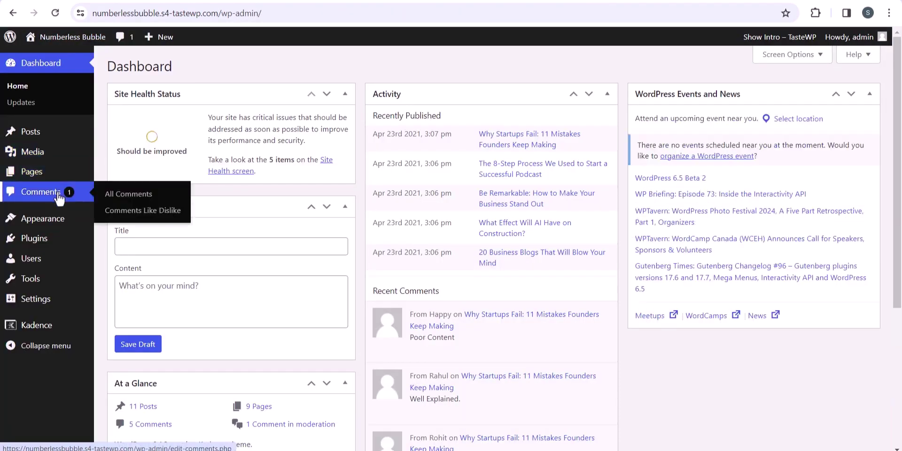
click(119, 212)
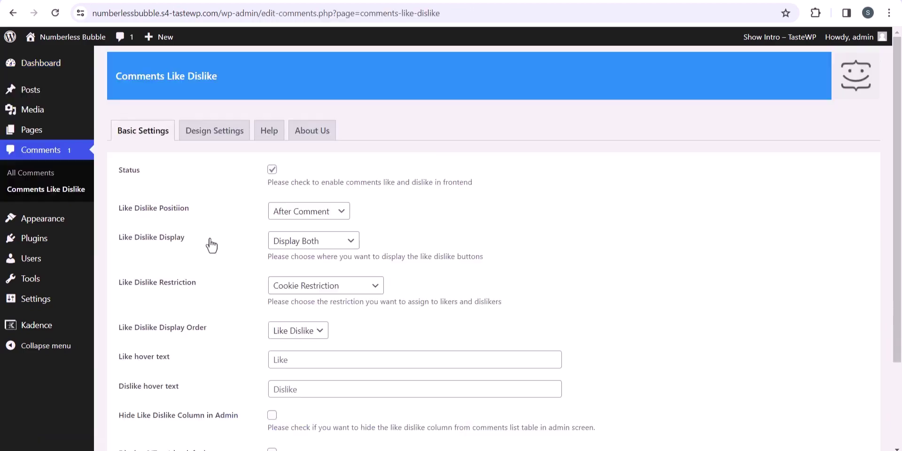
- Set Like Dislike Restriction to IP Restriction and save the settings
click(293, 291)
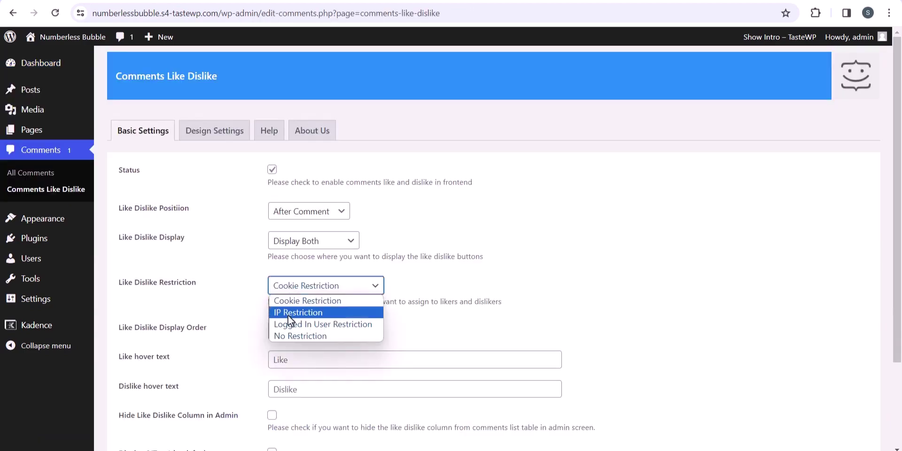
click(288, 313)
scroll(557, 300, down, 3)
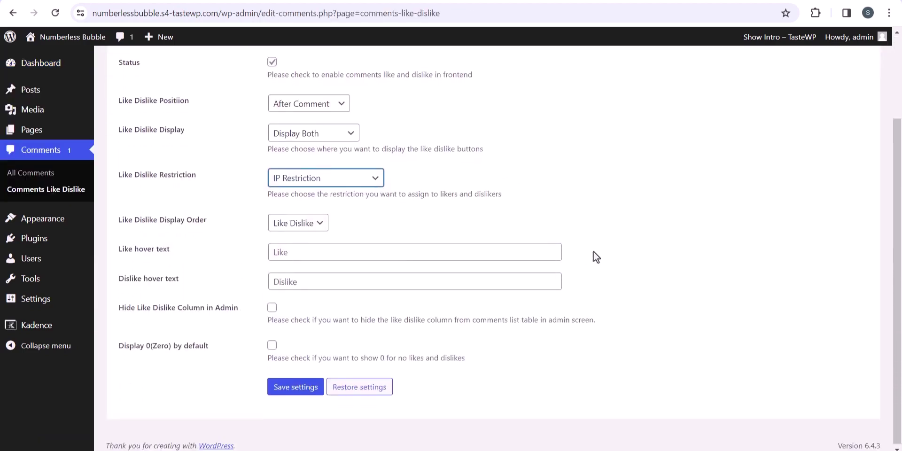
click(301, 386)
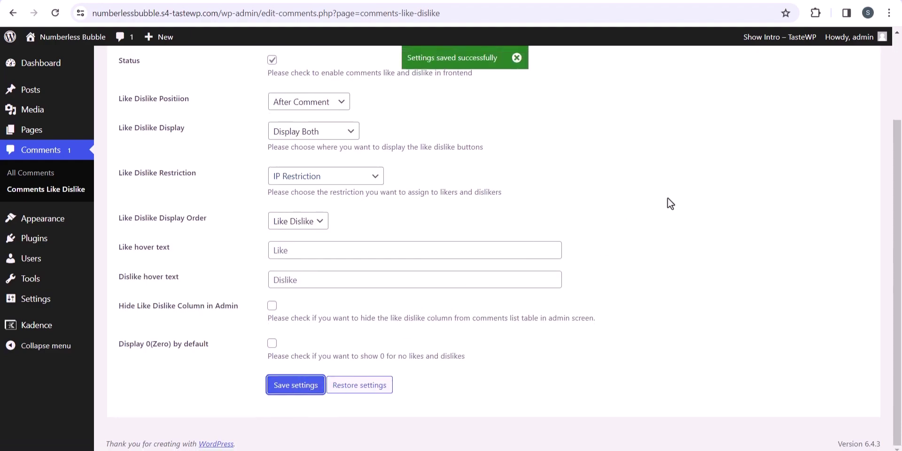
scroll(667, 198, up, 3)
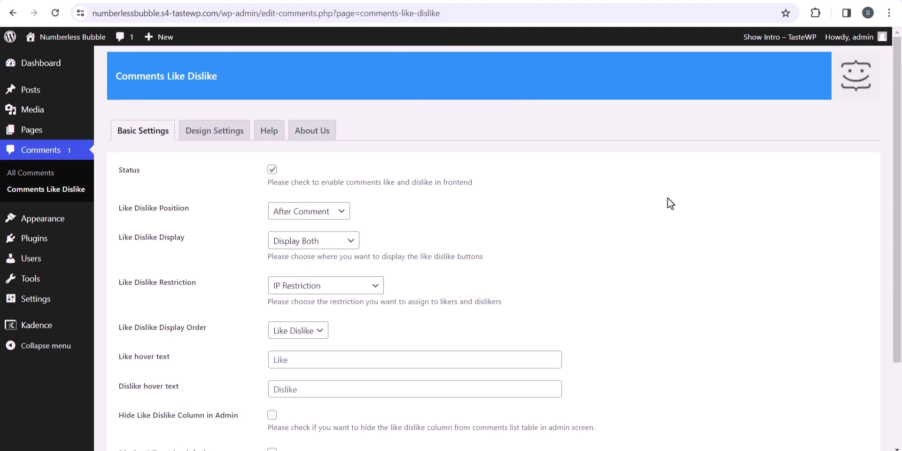
- In Design Settings, preview Template 2, Template 3 and the Custom Template option
click(204, 139)
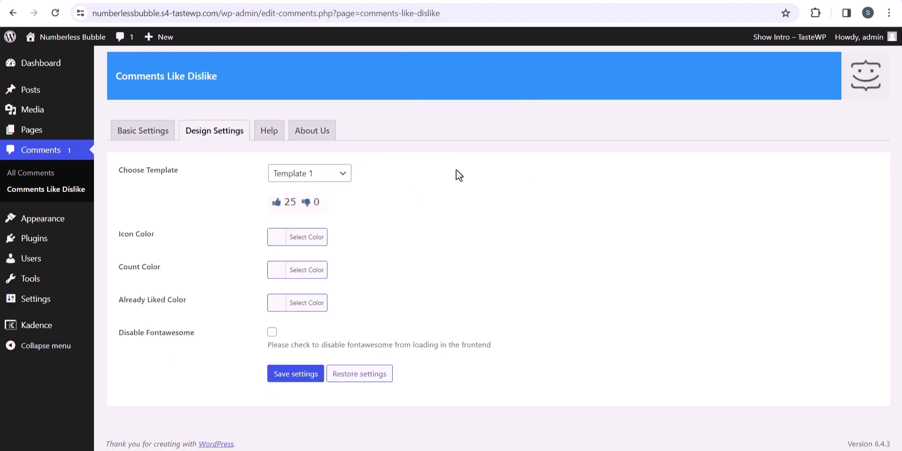
click(342, 177)
click(319, 199)
click(326, 185)
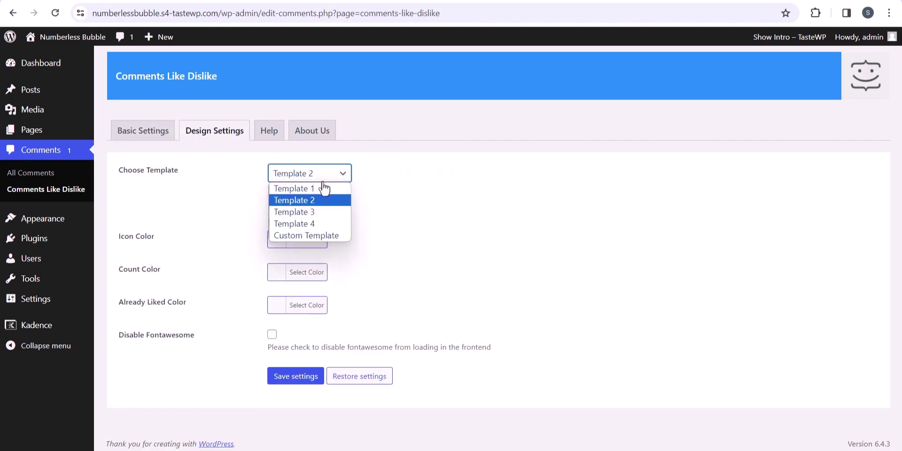
click(322, 214)
click(336, 179)
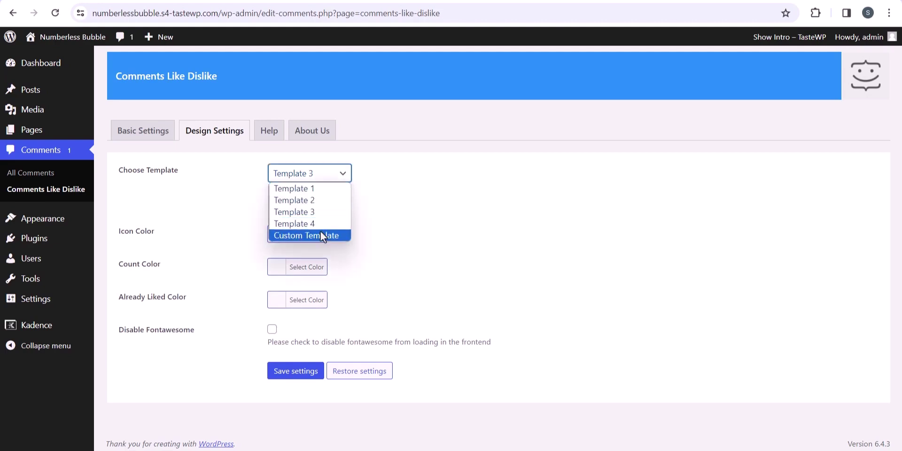
click(320, 234)
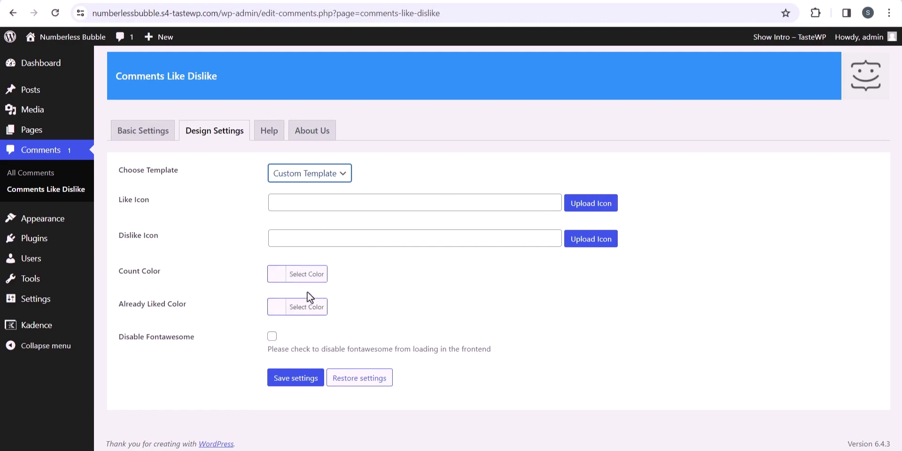
- Choose Template 3 with check and cross icons and save the design
click(317, 180)
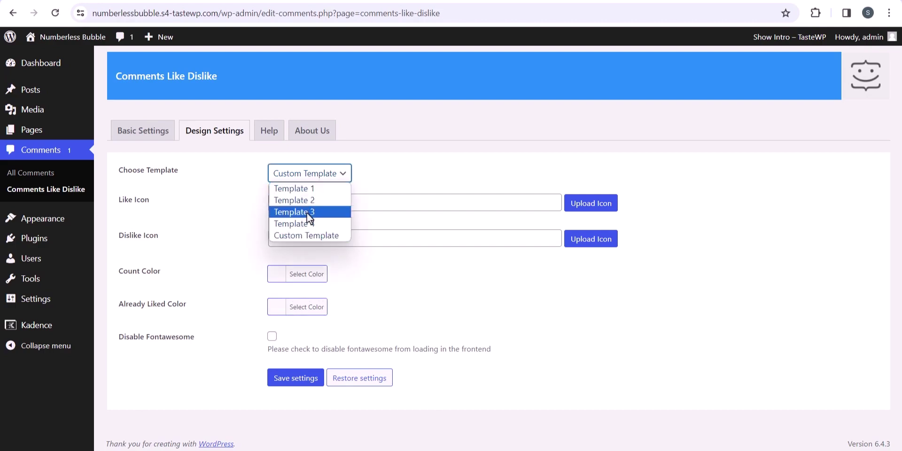
click(307, 213)
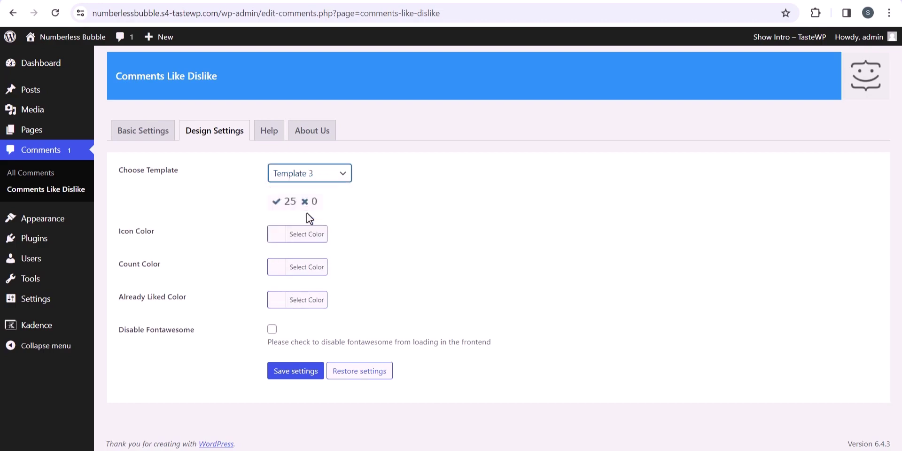
click(298, 371)
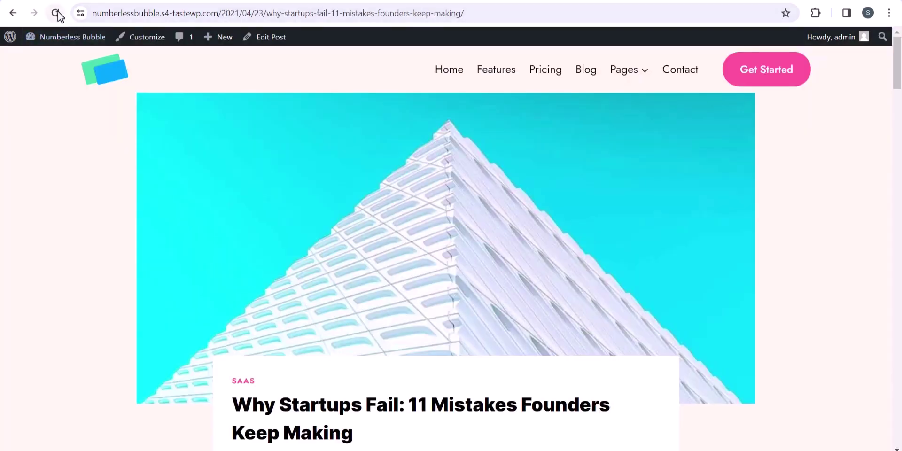
- Reload the live post and scroll to the comments showing pink check and cross icons with counts
click(55, 13)
drag(899, 81, 899, 358)
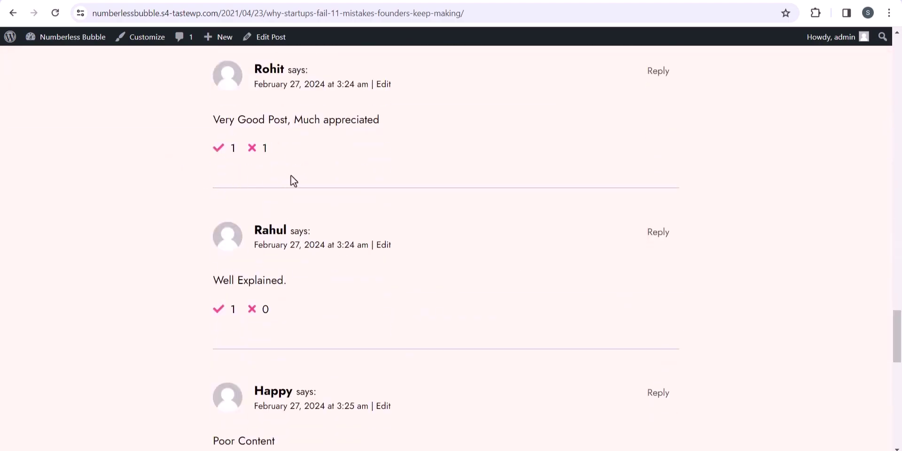